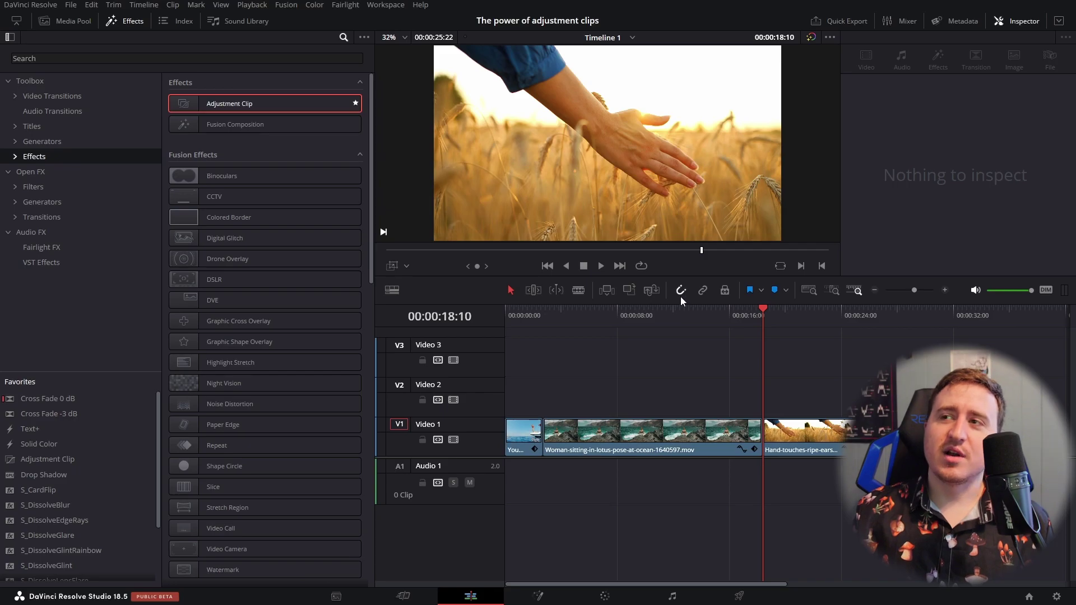
# - Place an Adjustment Clip from the effects library on track Video 2 above the first clips and select it
pyautogui.click(134, 23)
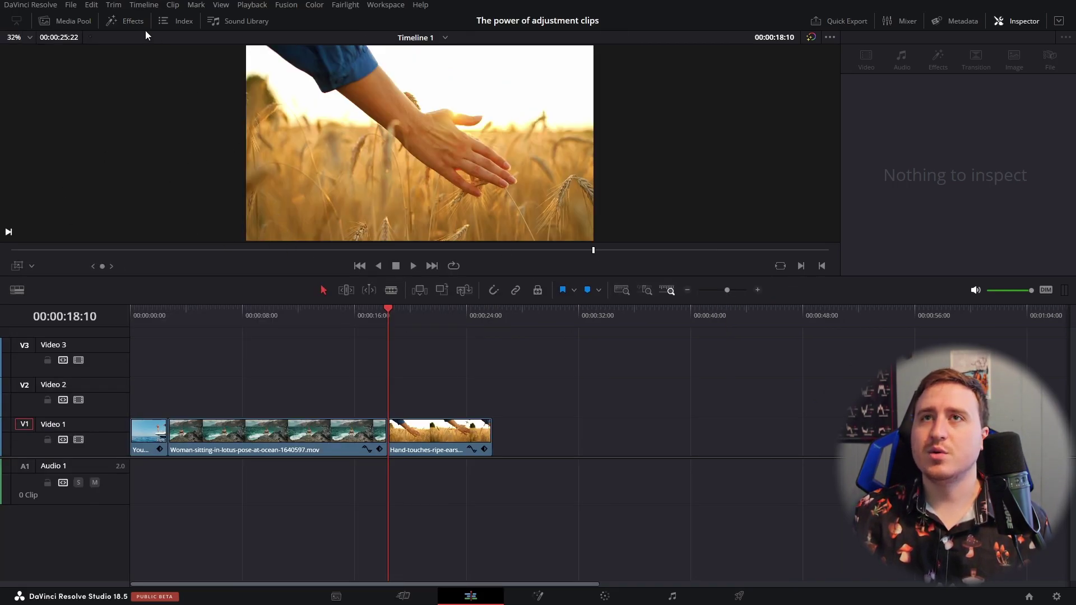
pyautogui.click(132, 21)
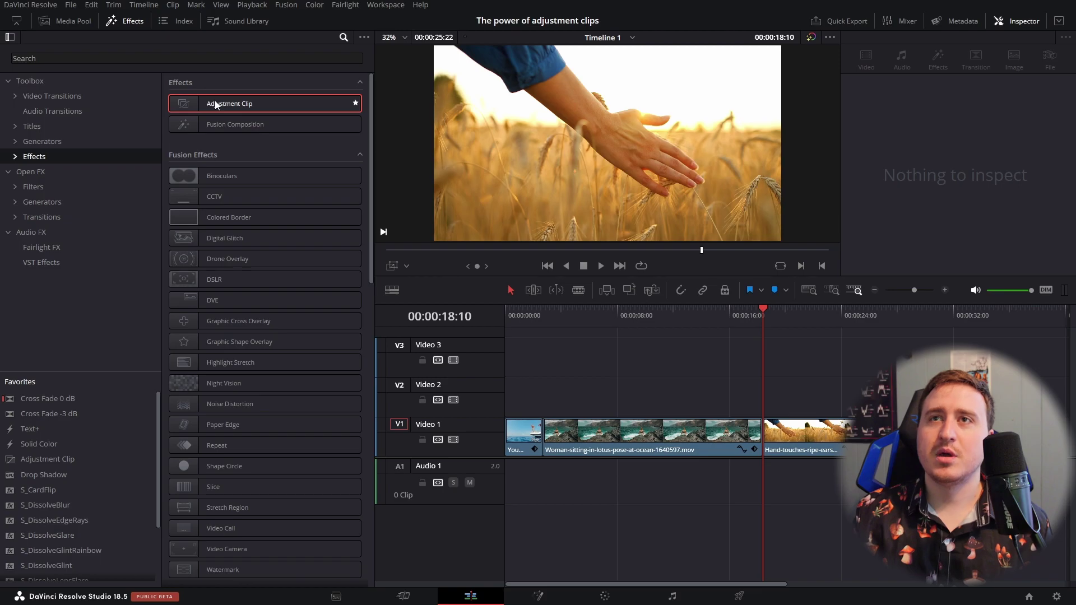
pyautogui.moveTo(215, 102); pyautogui.dragTo(520, 395)
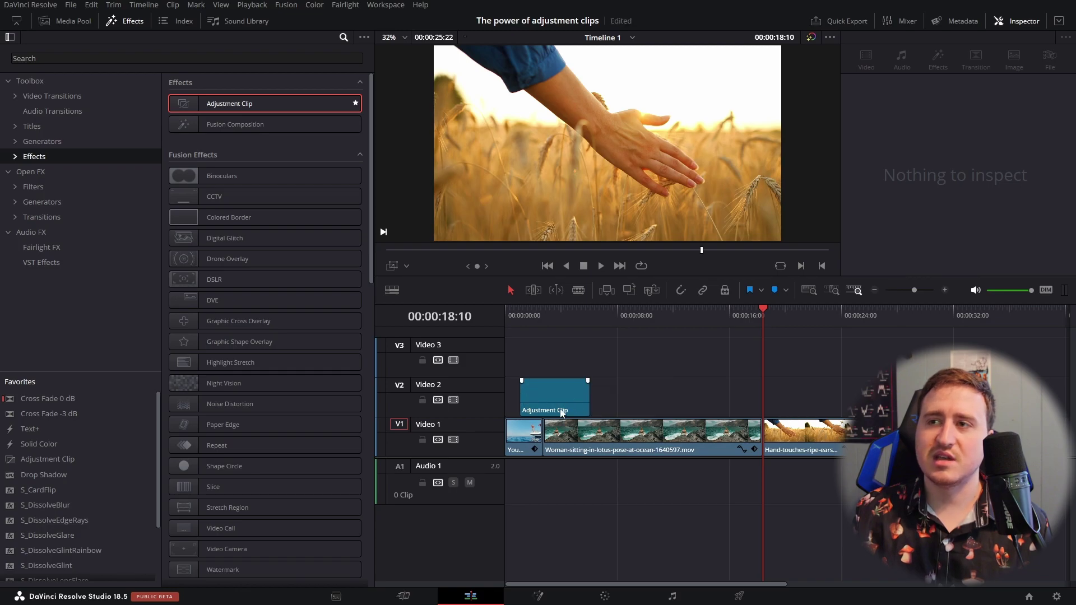
pyautogui.click(553, 400)
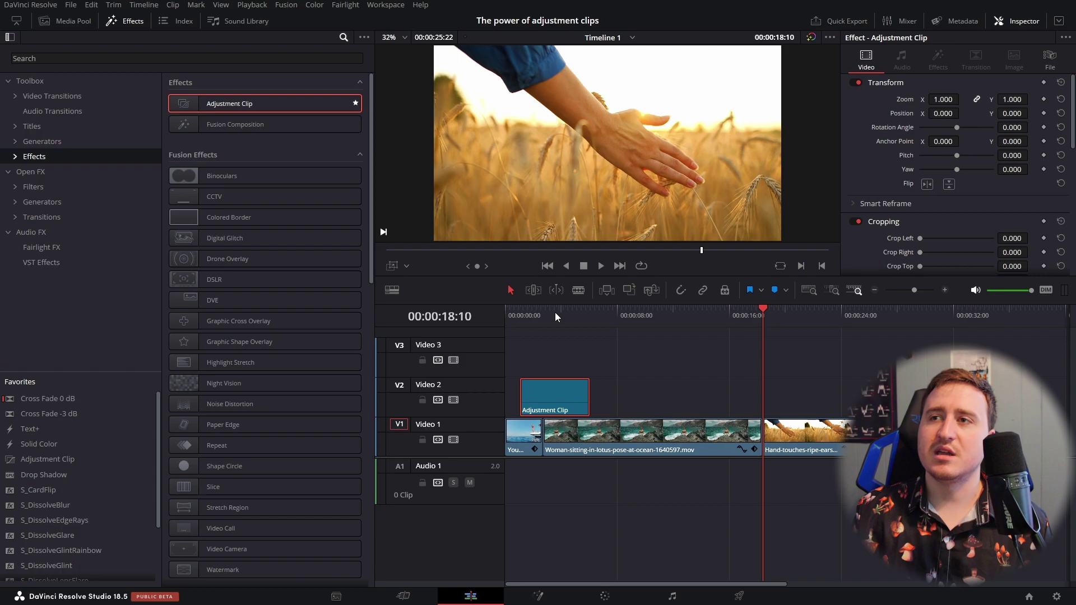
# - At the timeline start, set the boat clip's Zoom to 1.780 and Position to X -547, Y -189, keyframing both
pyautogui.click(515, 429)
pyautogui.moveTo(548, 309); pyautogui.dragTo(483, 311)
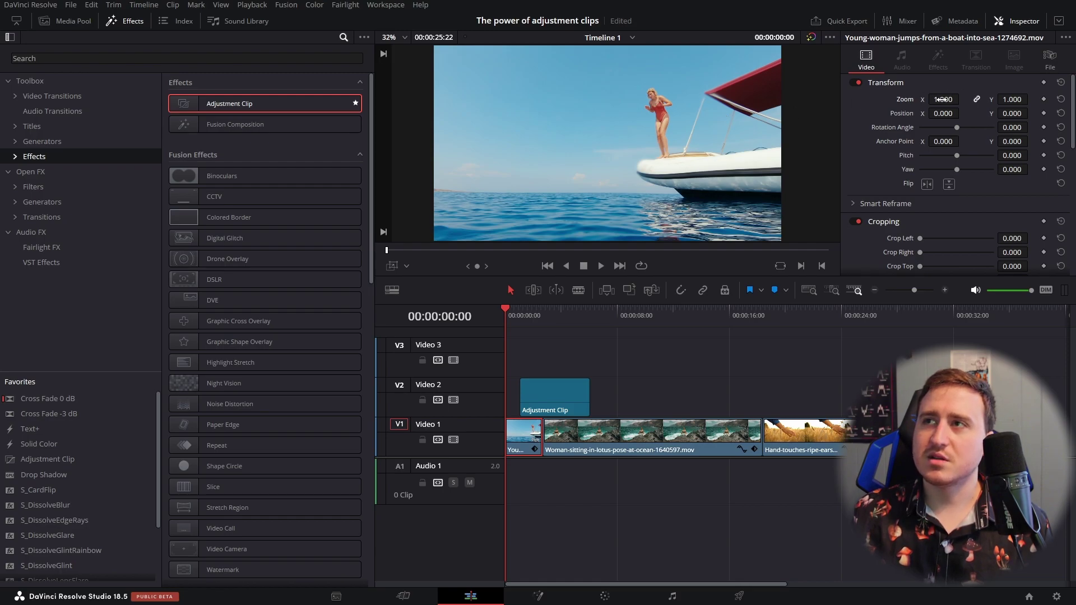
pyautogui.moveTo(943, 100); pyautogui.dragTo(924, 143)
pyautogui.moveTo(1037, 143); pyautogui.dragTo(998, 142)
pyautogui.click(1067, 143)
pyautogui.click(1067, 122)
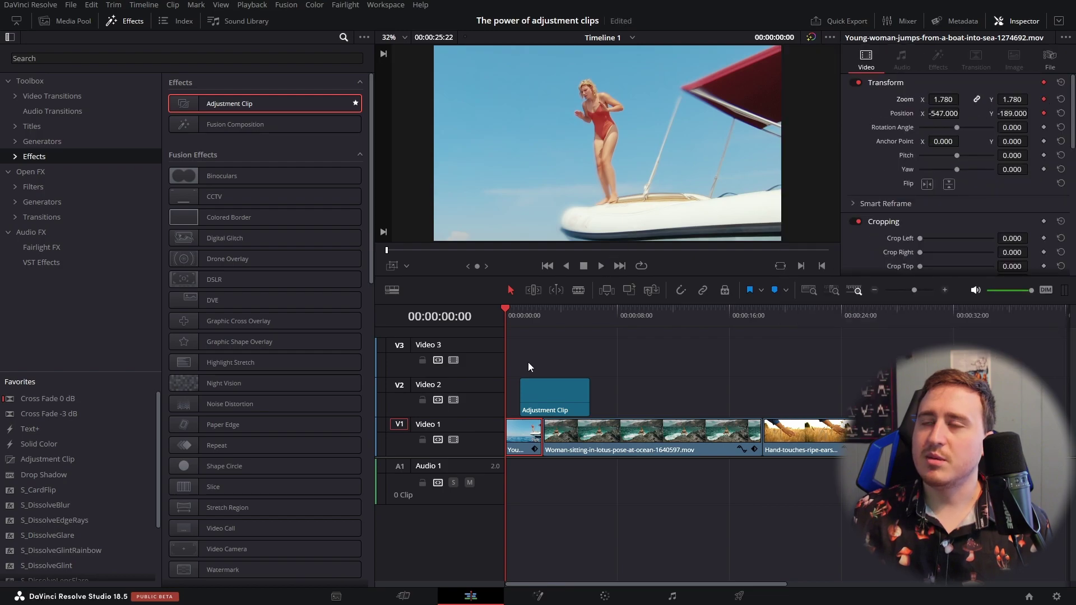
# - Add Zoom and Position keyframes to the boat clip at its end, at 00:00:02:18
pyautogui.moveTo(504, 309); pyautogui.dragTo(543, 318)
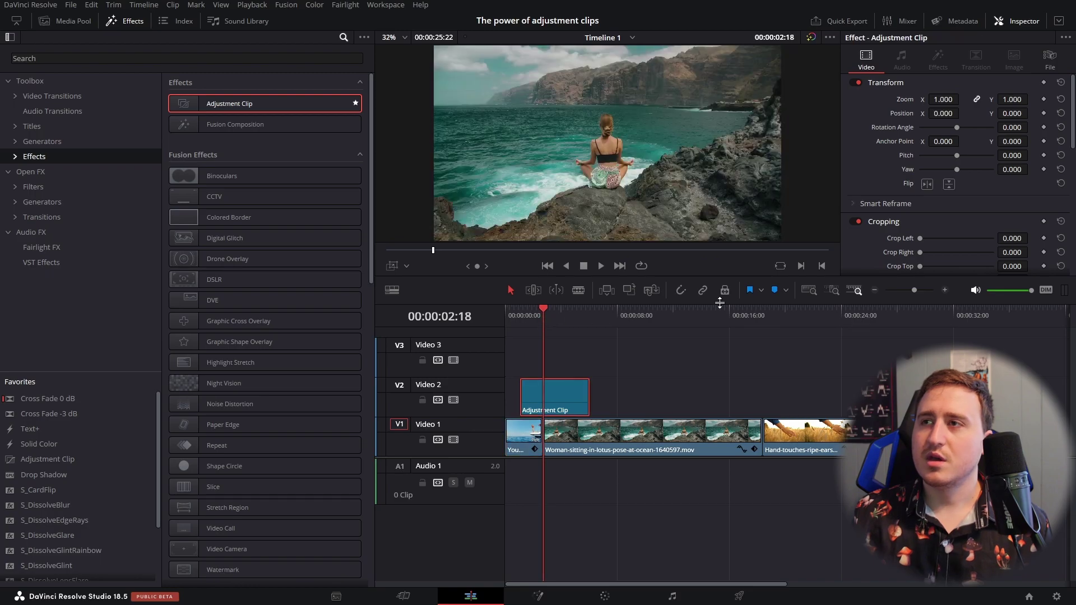
pyautogui.click(530, 433)
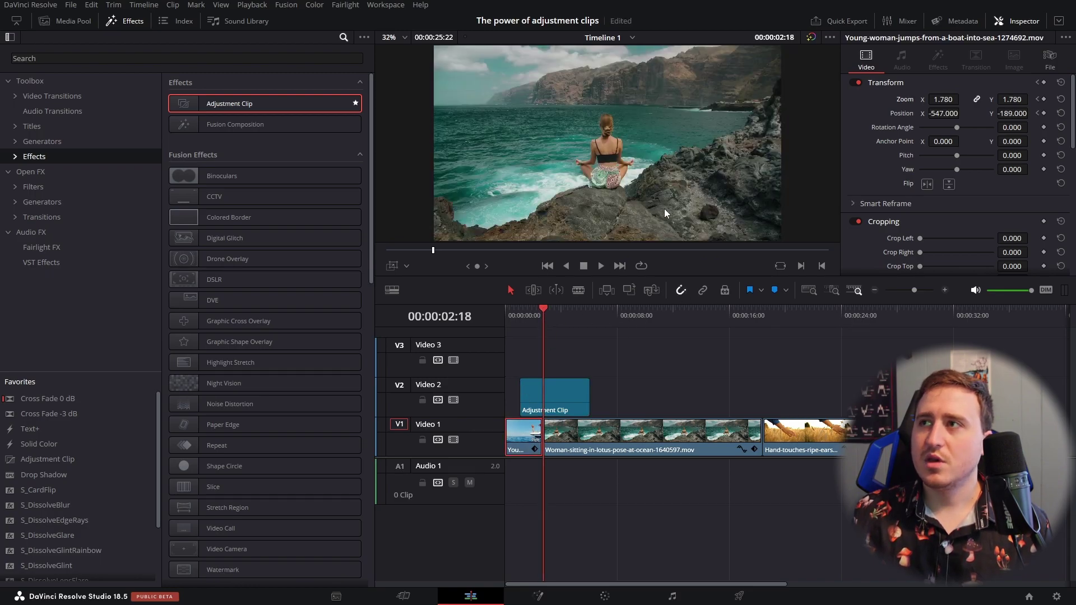
pyautogui.moveTo(536, 311)
pyautogui.mouseDown()
pyautogui.moveTo(524, 316)
pyautogui.moveTo(537, 318)
pyautogui.mouseUp()
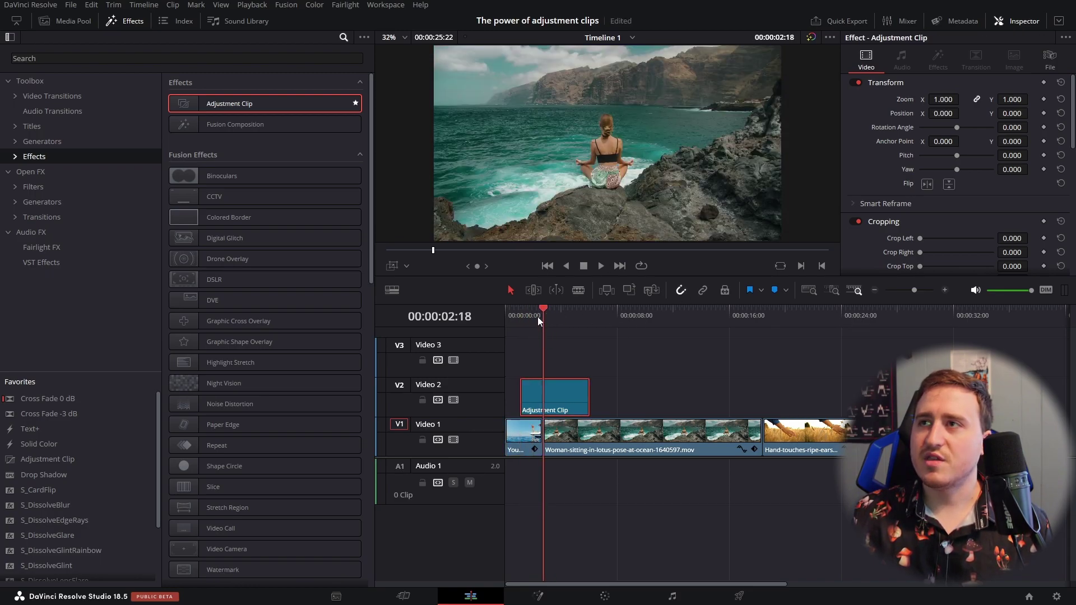
pyautogui.click(523, 426)
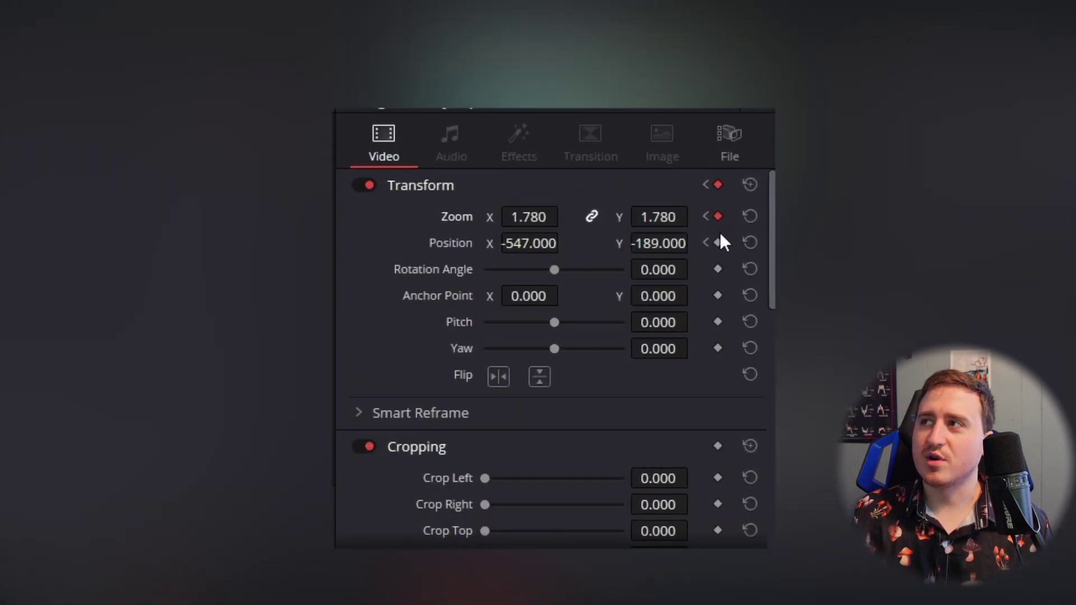
pyautogui.click(719, 242)
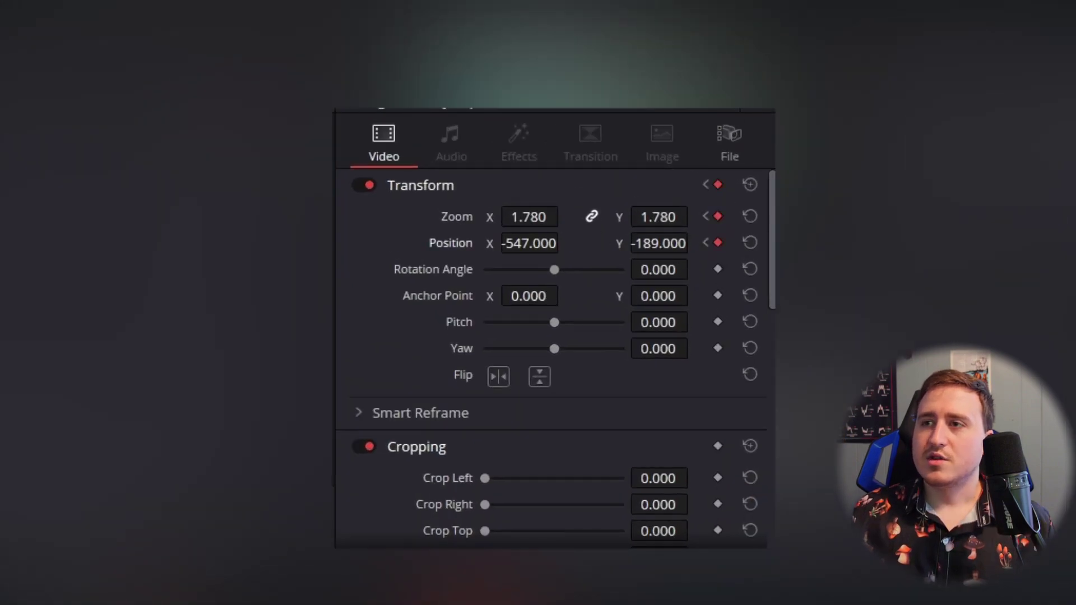
# - At the boat clip's end keyframes, set Zoom to 1 and Position X and Y to 0
pyautogui.click(529, 216)
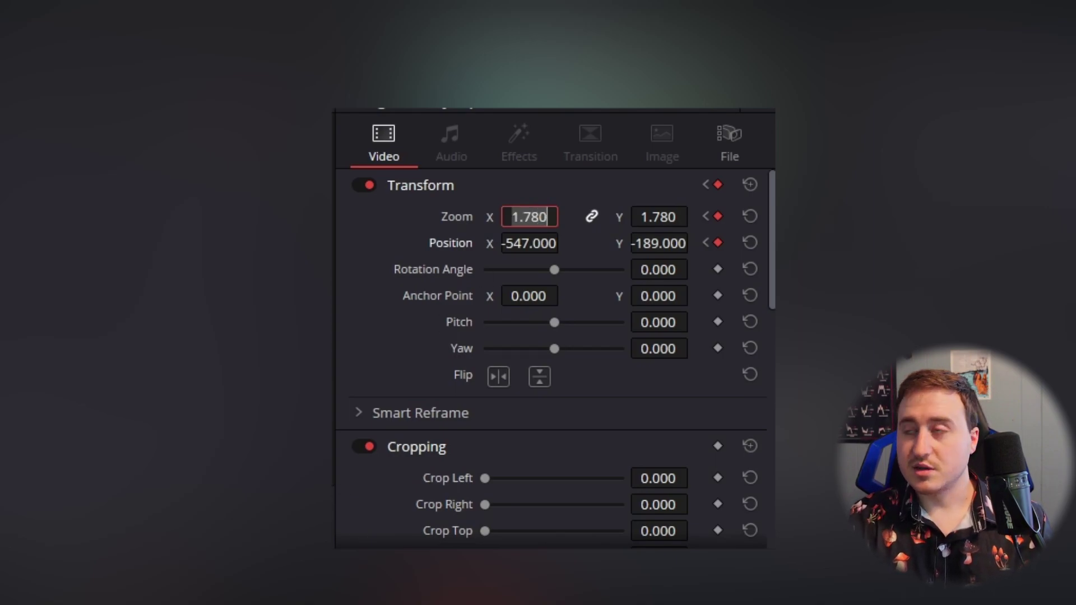
pyautogui.write('1')
pyautogui.press('Return')
pyautogui.click(528, 244)
pyautogui.write('0')
pyautogui.press('Return')
pyautogui.click(658, 243)
pyautogui.write('0')
pyautogui.press('Return')
pyautogui.click(653, 405)
# - Play back the boat clip's zoom animation from the timeline start and return the playhead to the beginning
pyautogui.moveTo(527, 309); pyautogui.dragTo(477, 324)
pyautogui.press('space')
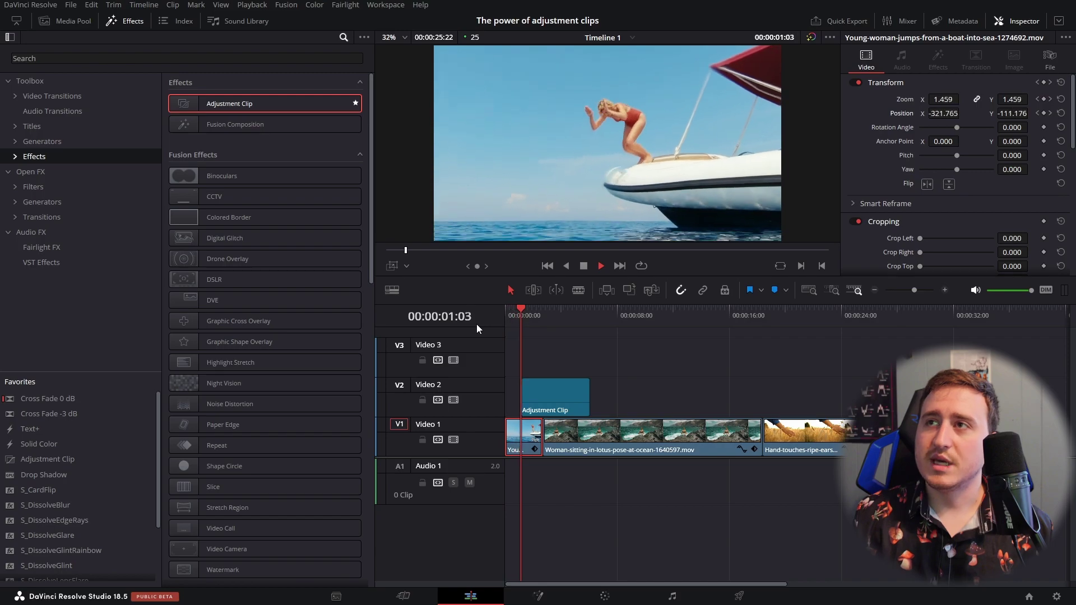
pyautogui.press('space')
pyautogui.moveTo(557, 310); pyautogui.dragTo(499, 318)
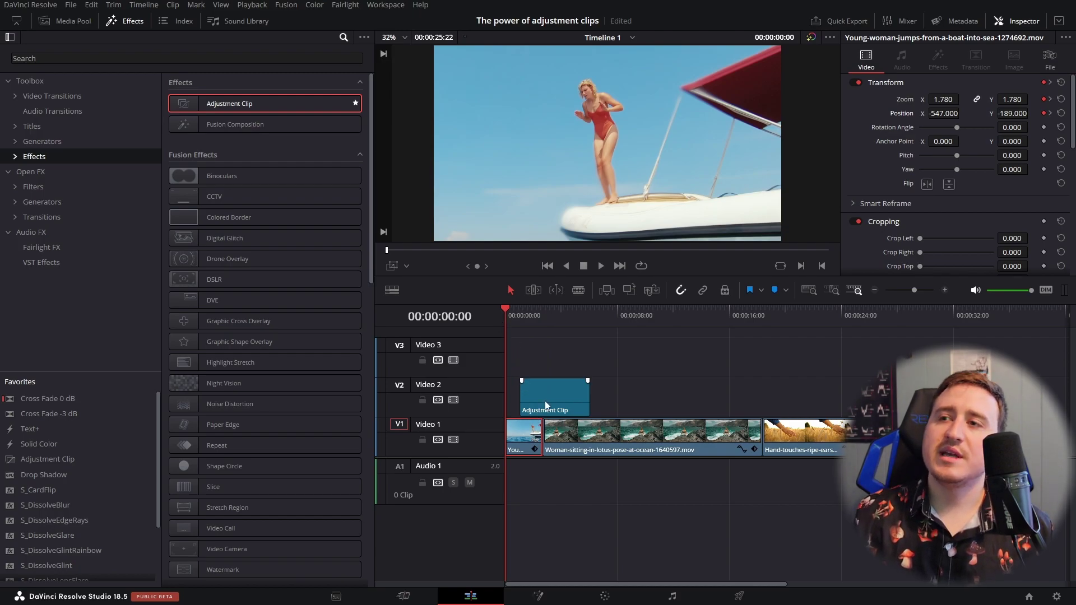
# - Offset the lotus-pose clip to Position X 503, Y 174, and keyframe its Zoom and Position at 00:00:02:18
pyautogui.click(661, 317)
pyautogui.click(629, 451)
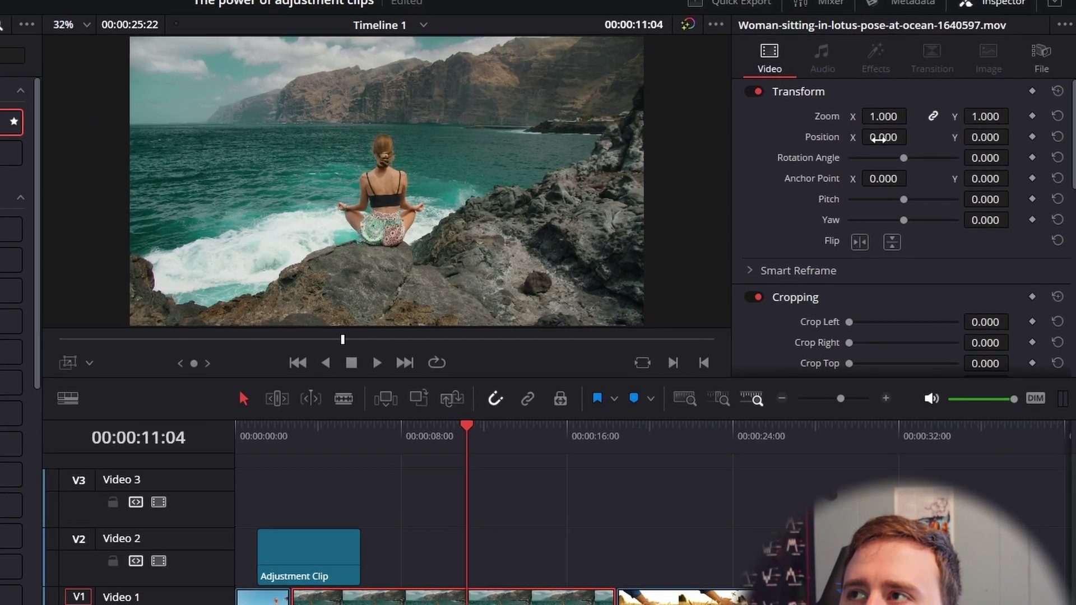
pyautogui.moveTo(943, 113); pyautogui.dragTo(975, 113)
pyautogui.moveTo(864, 158); pyautogui.dragTo(995, 159)
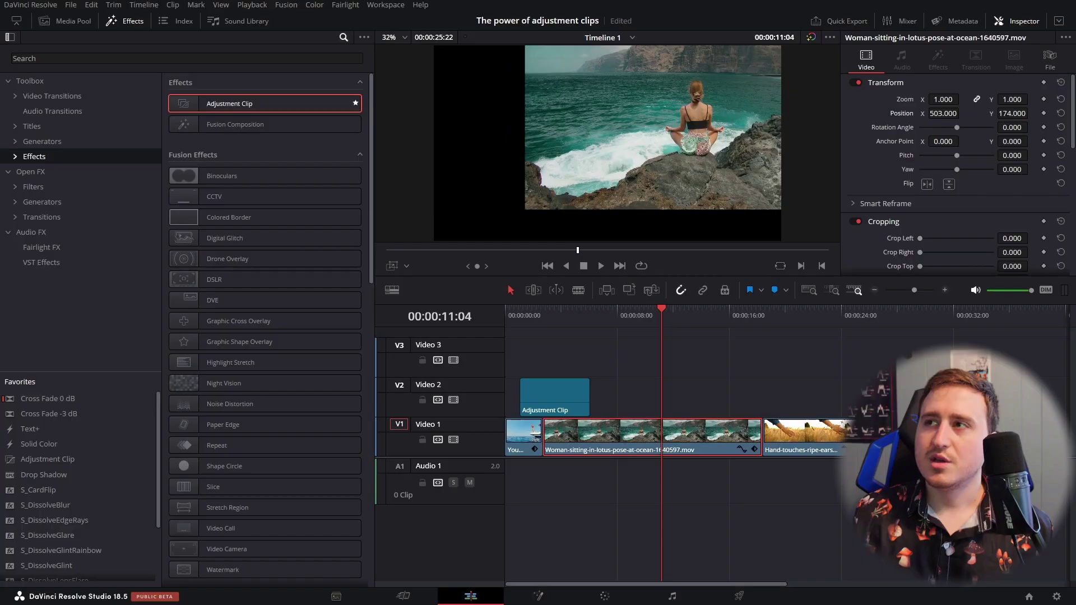
pyautogui.moveTo(667, 306); pyautogui.dragTo(548, 316)
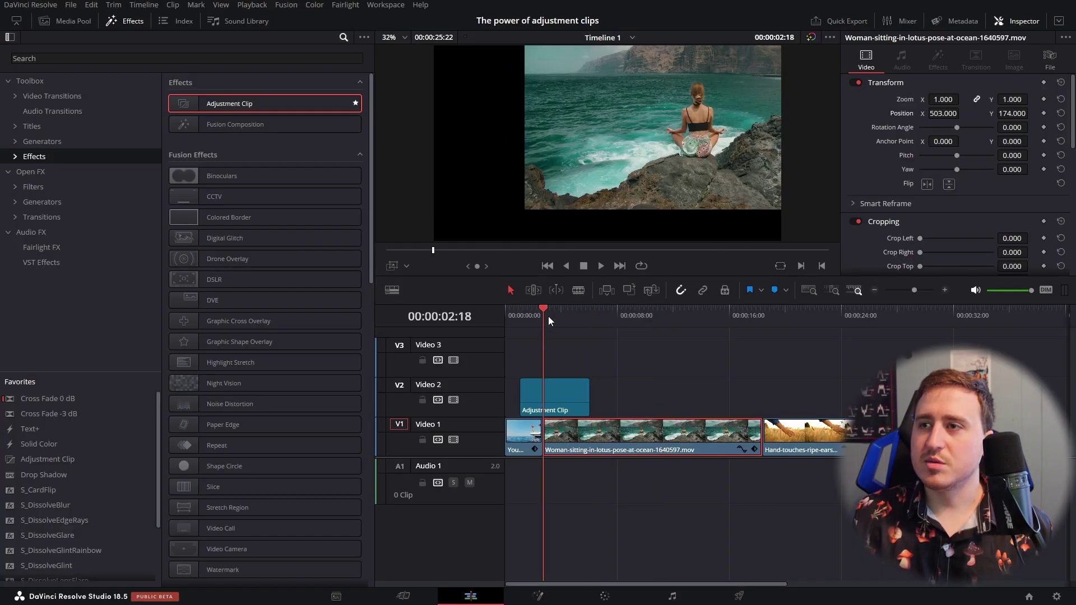
pyautogui.click(1043, 100)
pyautogui.click(1045, 113)
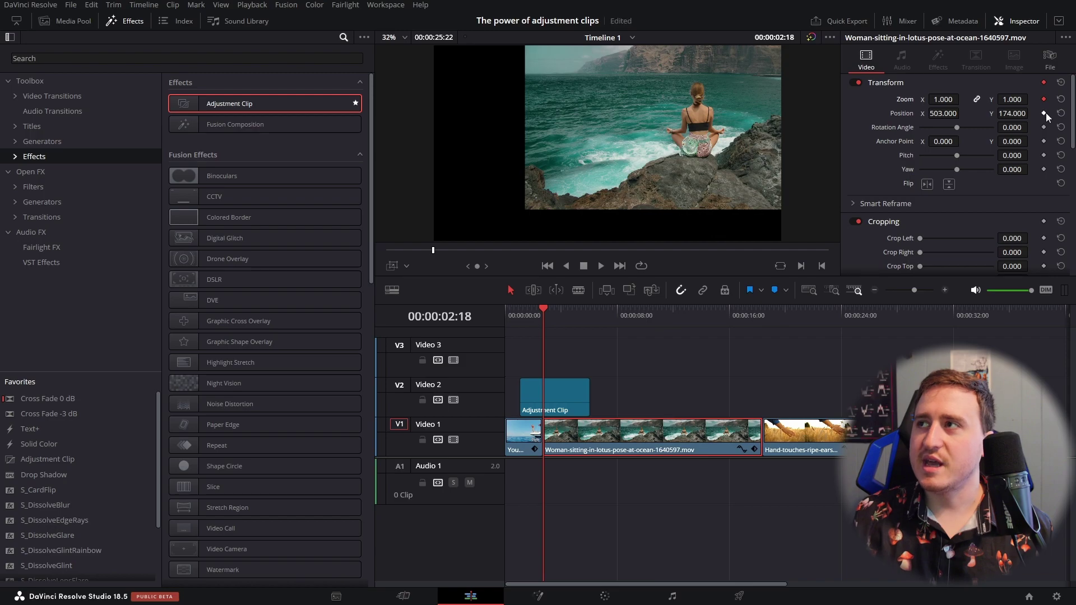
# - Keyframe the lotus-pose clip's Zoom and Position at 00:00:08:24, with Position X and Y set to 0
pyautogui.moveTo(601, 318); pyautogui.dragTo(630, 318)
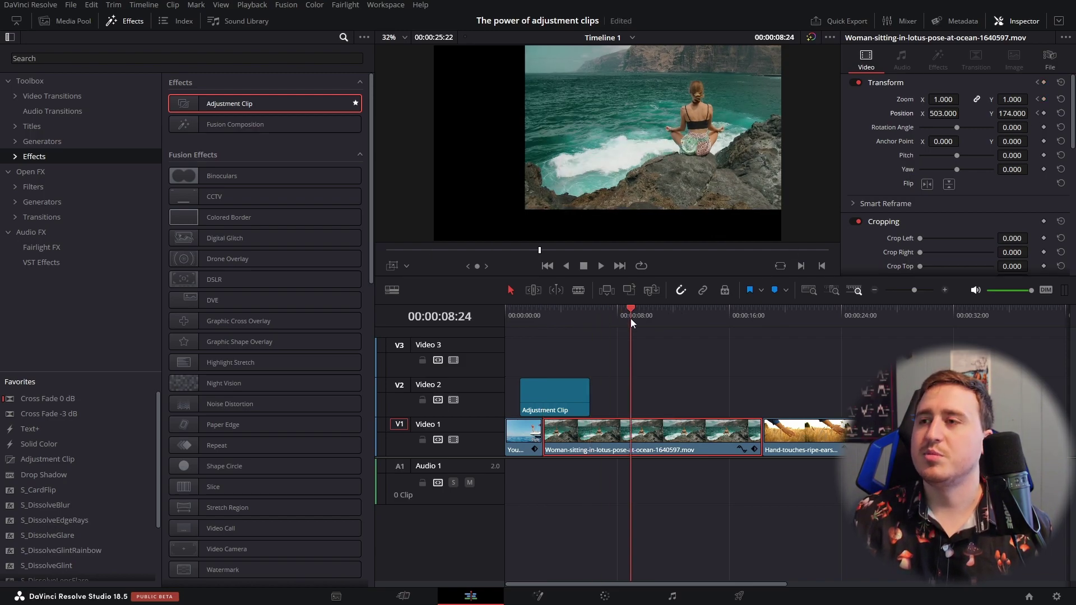
pyautogui.click(1045, 99)
pyautogui.click(1044, 114)
pyautogui.click(944, 113)
pyautogui.write('0')
pyautogui.press('Return')
pyautogui.click(1008, 113)
pyautogui.write('0')
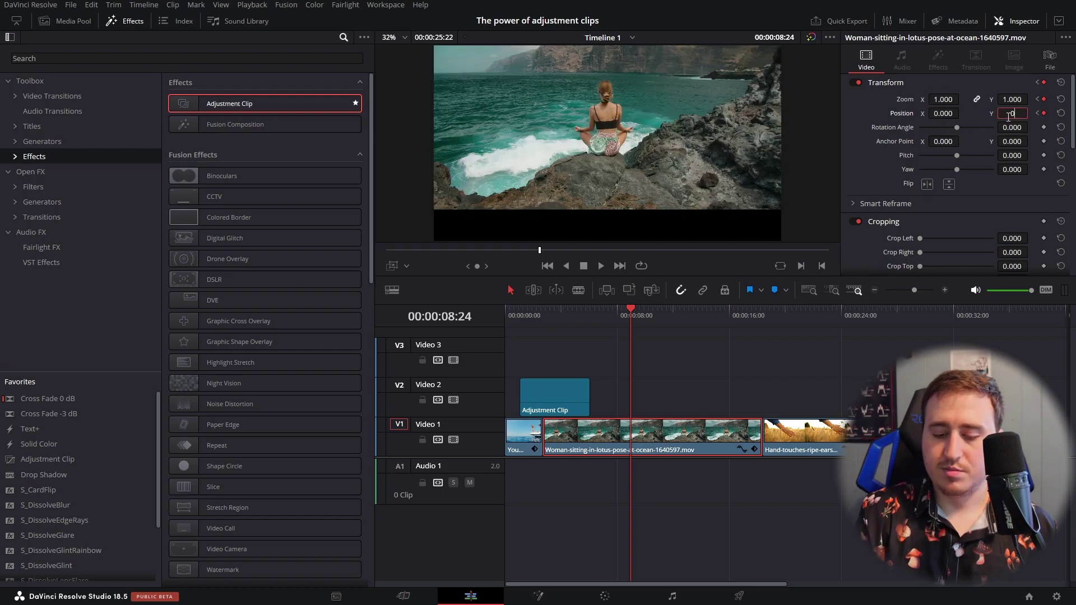
pyautogui.press('Return')
pyautogui.click(677, 381)
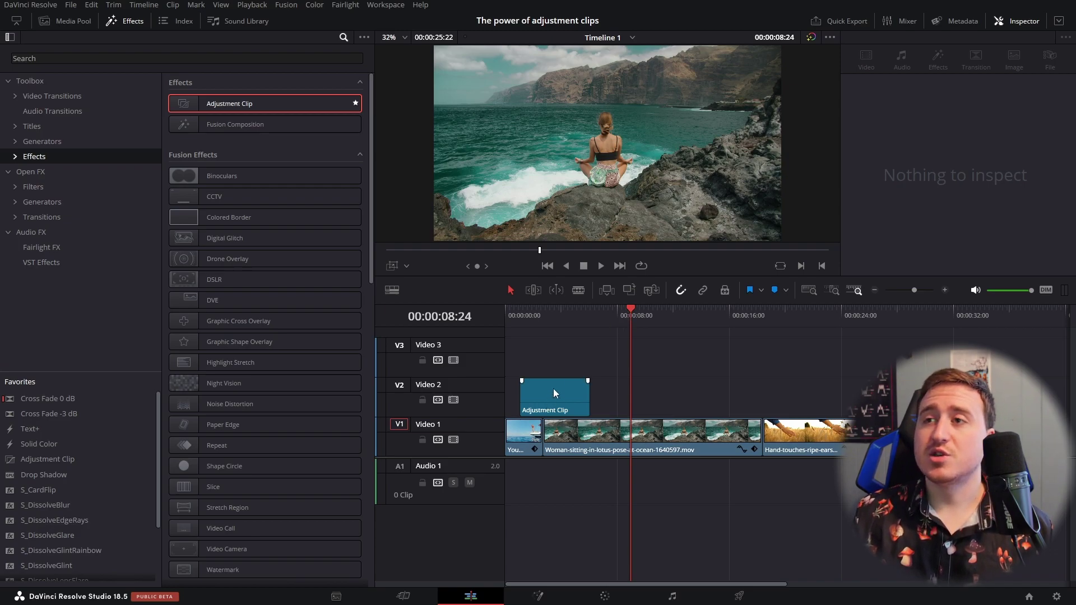
# - Reset the Transform settings of the lotus-pose clip and the boat clip
pyautogui.click(582, 435)
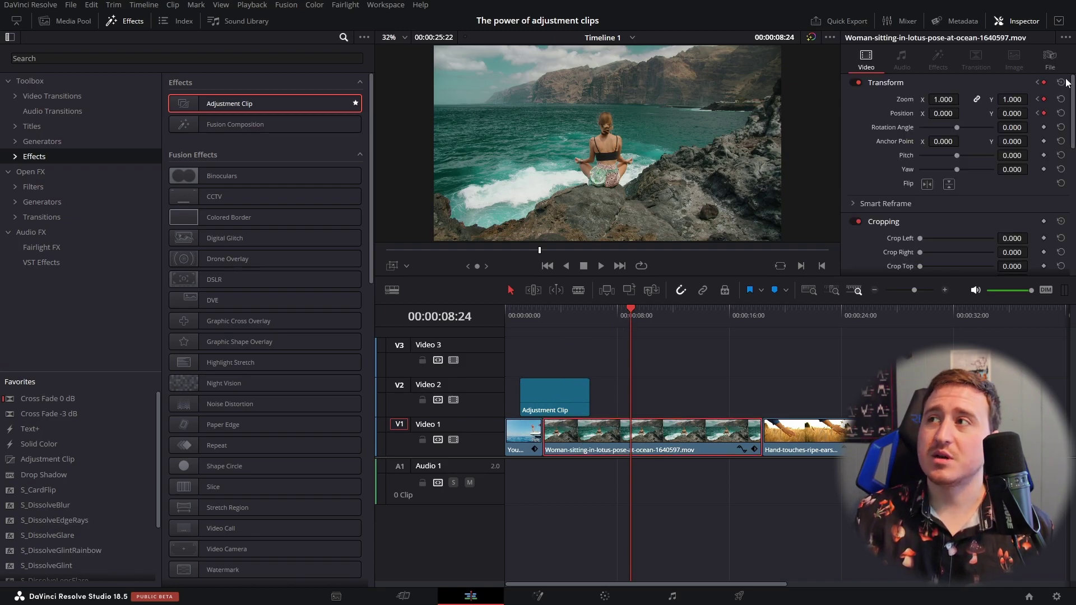
pyautogui.click(523, 428)
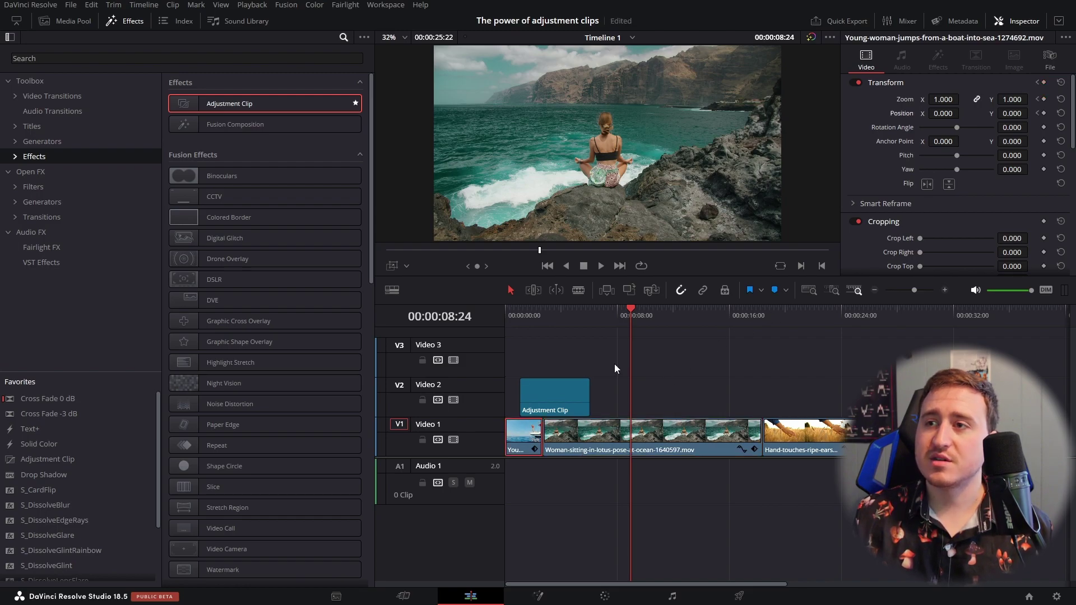
pyautogui.moveTo(601, 308); pyautogui.dragTo(528, 336)
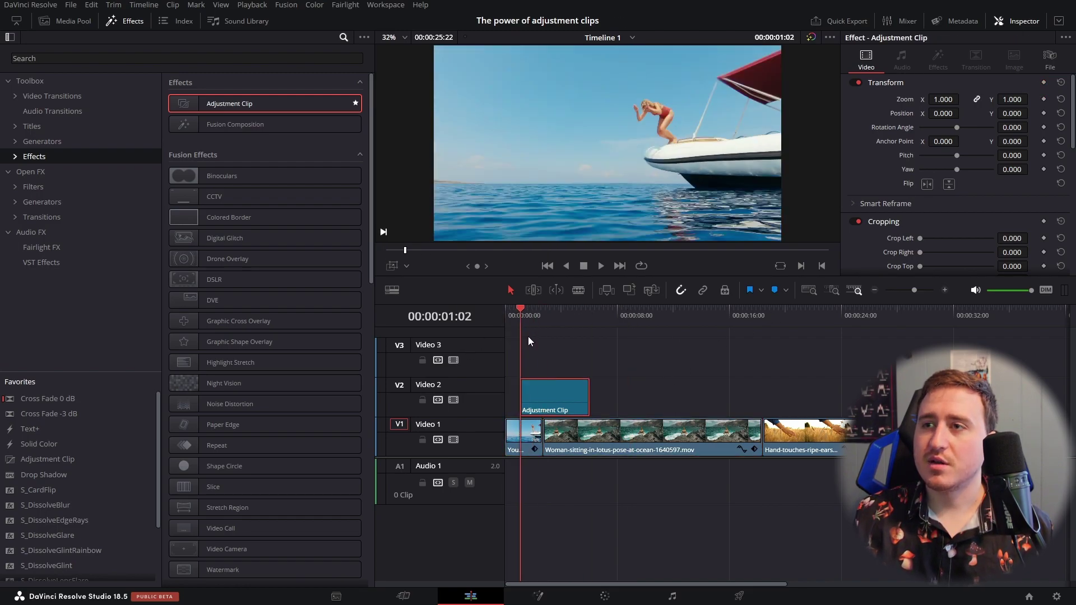
# - Fit the adjustment clip exactly over the boat clip and set its Zoom to 1.720 and Position X to -392
pyautogui.moveTo(550, 387)
pyautogui.mouseDown()
pyautogui.moveTo(509, 395)
pyautogui.moveTo(552, 395)
pyautogui.moveTo(541, 395)
pyautogui.mouseUp()
pyautogui.click(1044, 99)
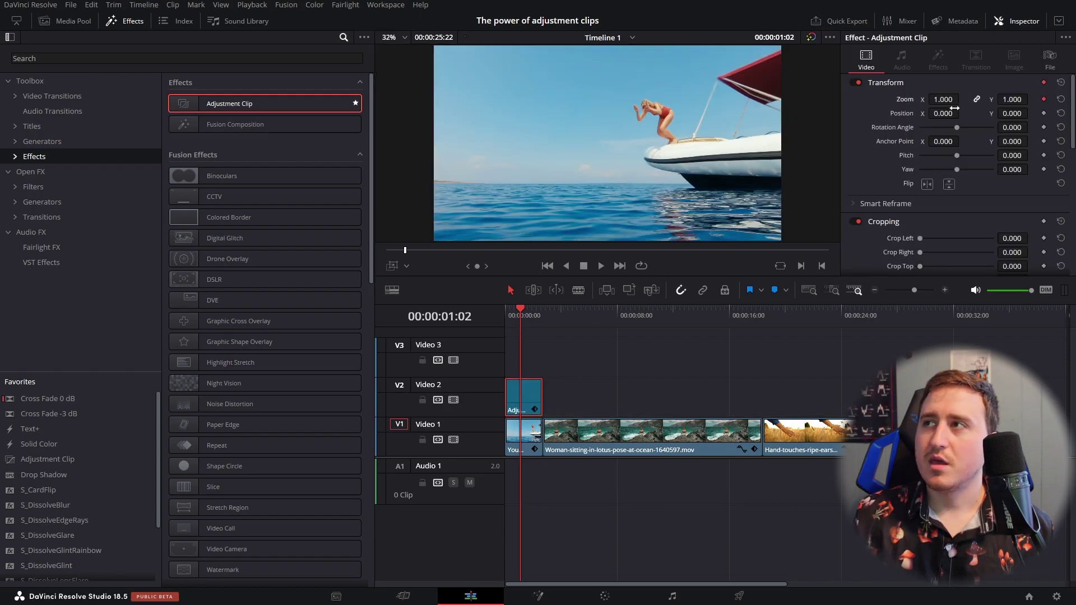
pyautogui.moveTo(941, 99); pyautogui.dragTo(978, 113)
# - Keyframe the adjustment clip's Zoom and Position at its start and at 00:00:02:18, removing the Zoom keyframe in between
pyautogui.moveTo(519, 309); pyautogui.dragTo(542, 312)
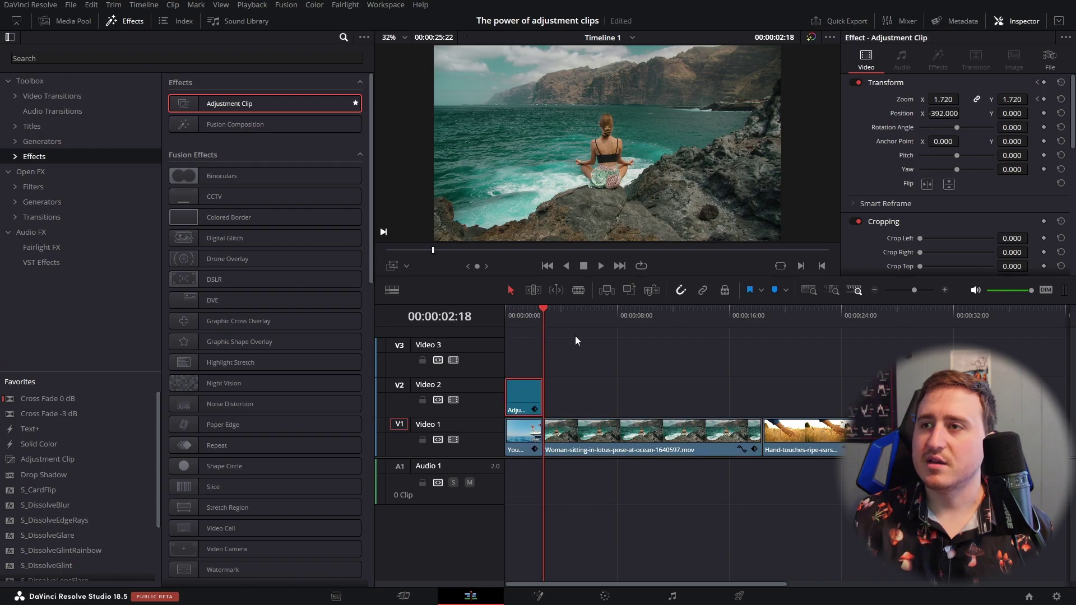
pyautogui.press('Home')
pyautogui.click(1043, 100)
pyautogui.click(1045, 113)
pyautogui.click(1050, 113)
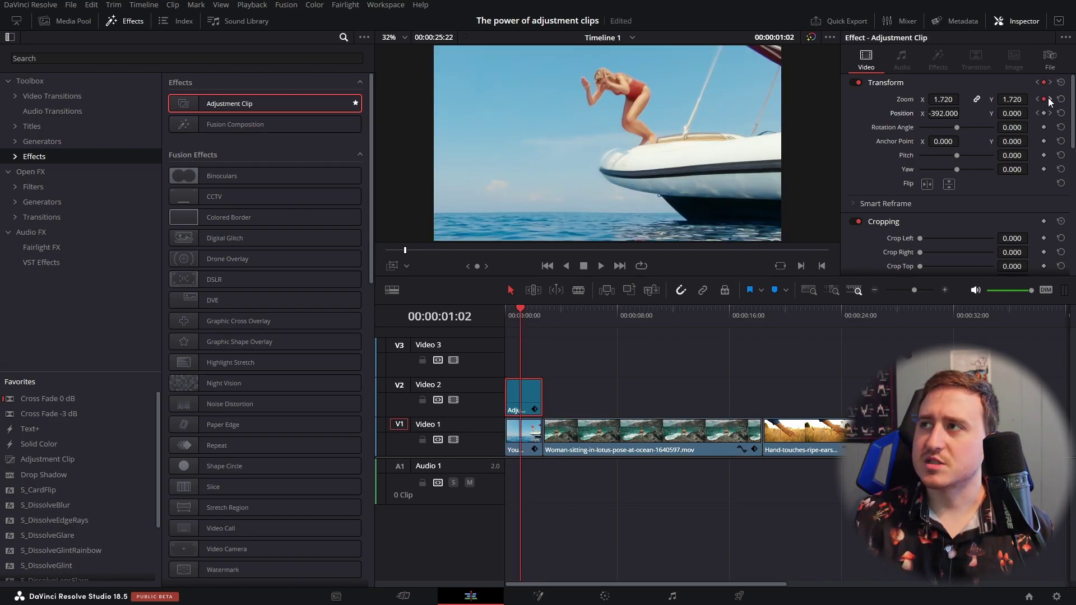
pyautogui.press('Down')
pyautogui.click(529, 408)
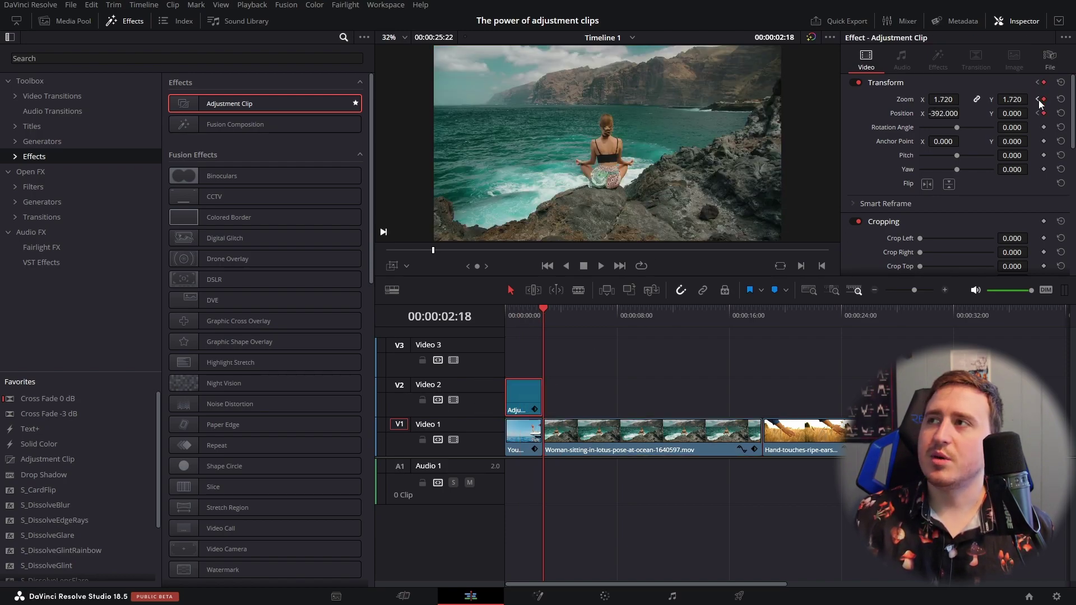
# - At the adjustment clip's end keyframes, set Zoom to 1 and Position X to 0, and play the animation from the start
pyautogui.doubleClick(942, 100)
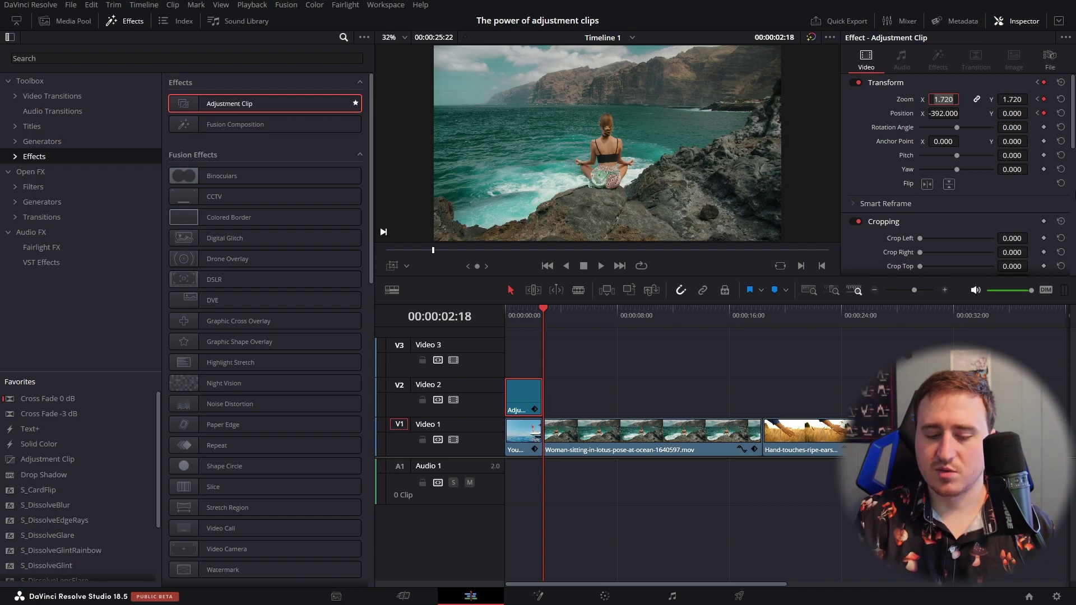
pyautogui.write('1')
pyautogui.press('Return')
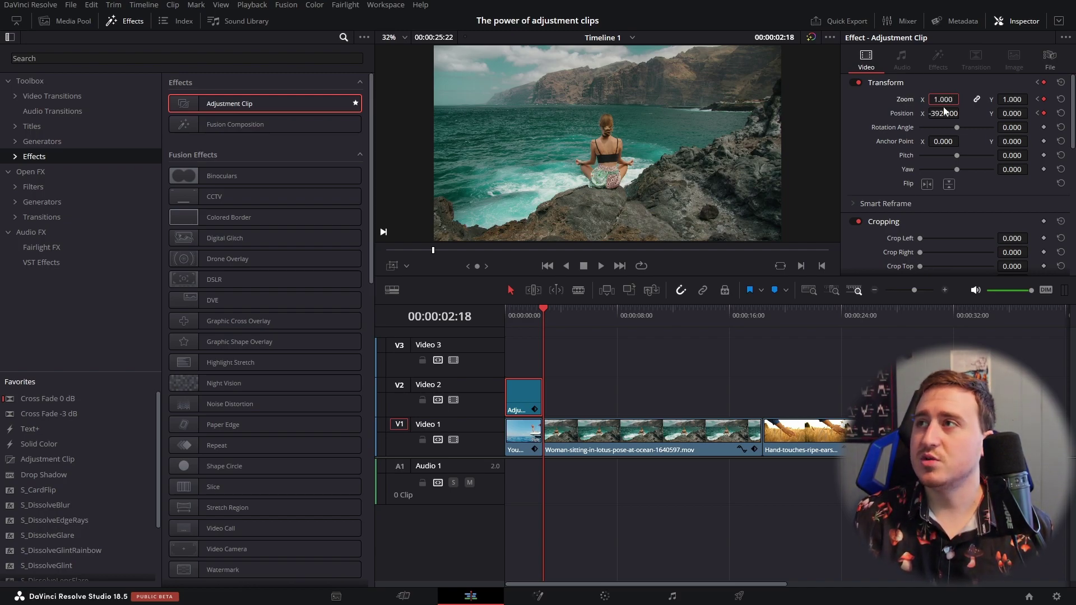
pyautogui.moveTo(540, 307); pyautogui.dragTo(467, 321)
pyautogui.press('space')
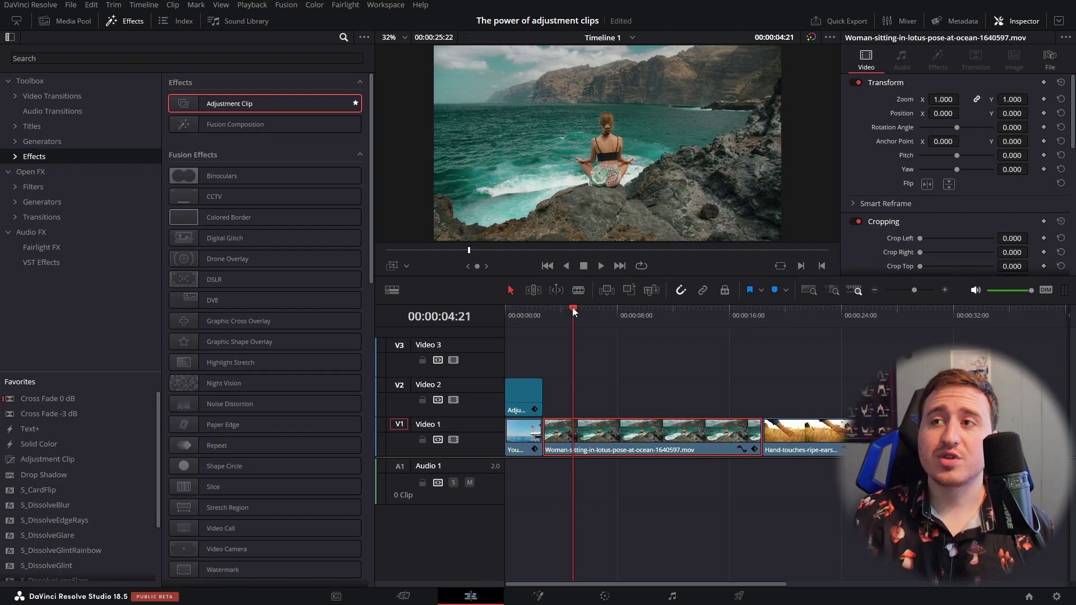
# - Move the adjustment clip to the start of the lotus-pose clip at 00:00:02:18 and play back the animation there
pyautogui.moveTo(573, 307); pyautogui.dragTo(504, 325)
pyautogui.click(527, 405)
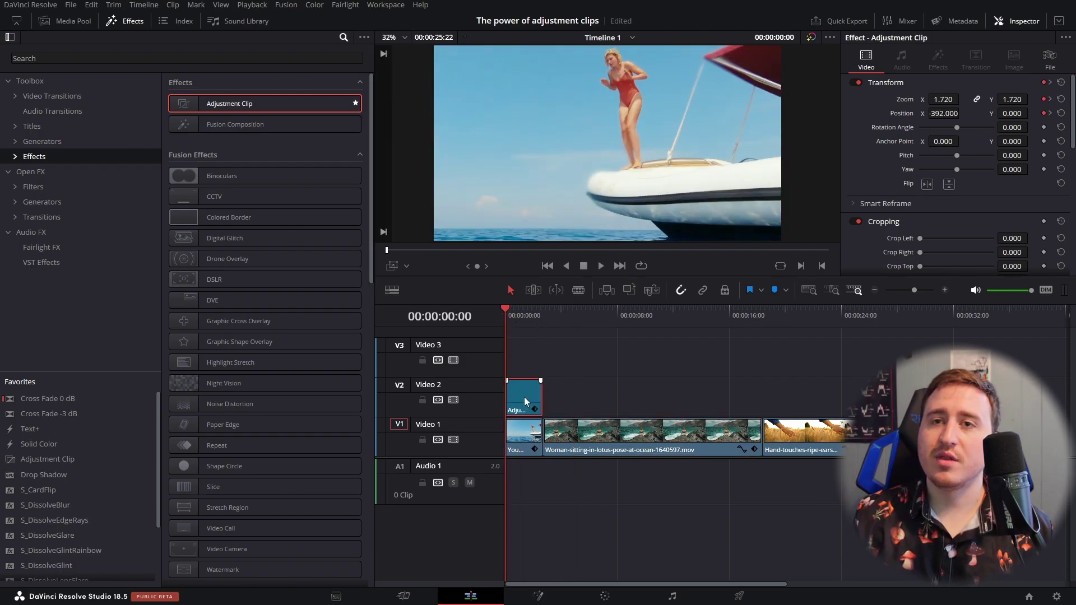
pyautogui.moveTo(523, 397); pyautogui.dragTo(571, 397)
pyautogui.click(536, 307)
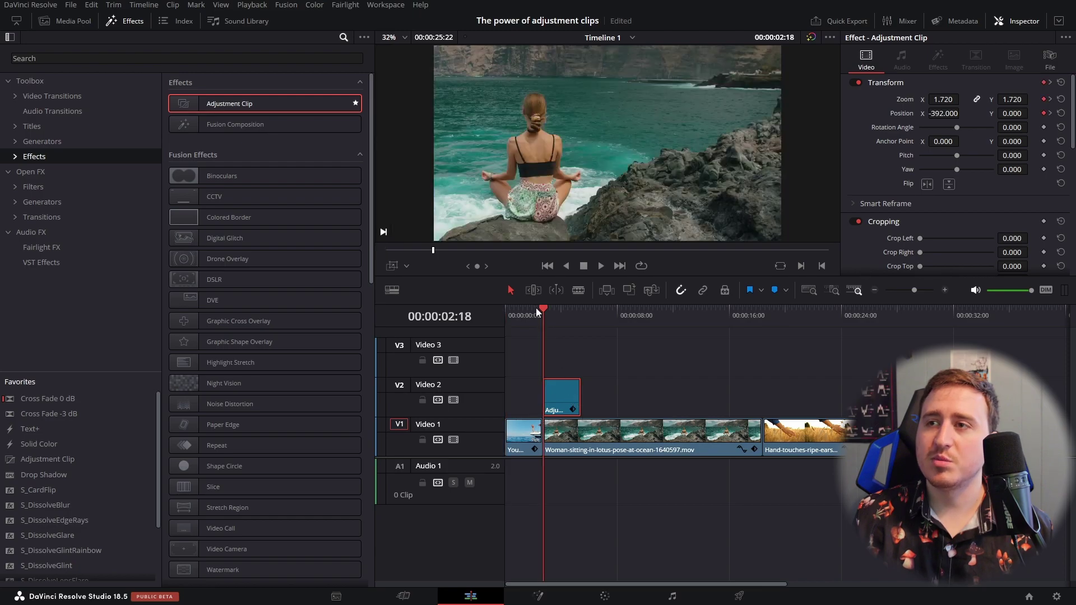
pyautogui.click(600, 266)
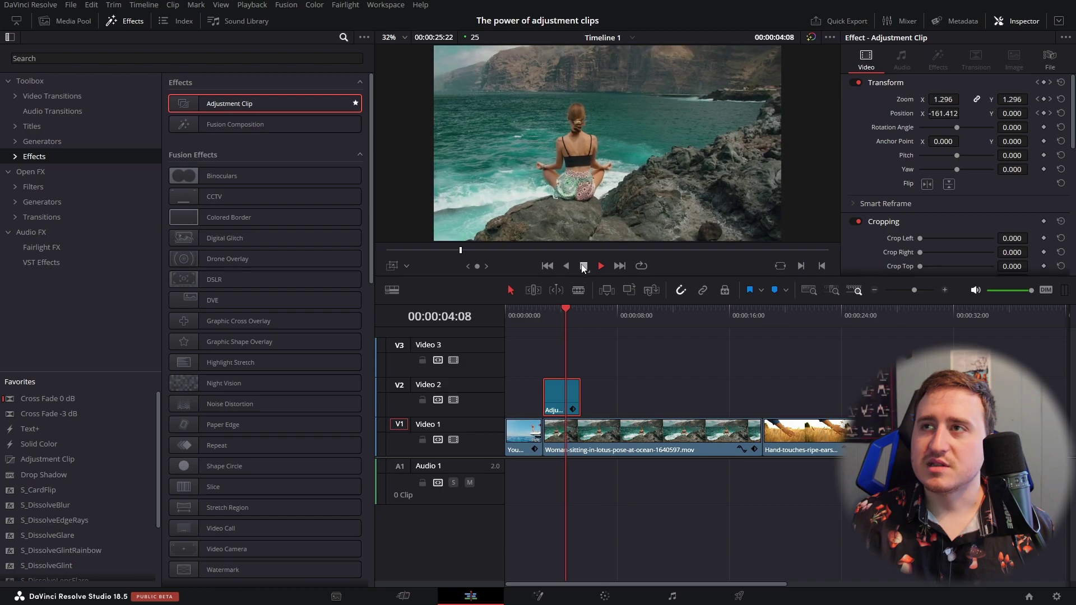
pyautogui.click(584, 266)
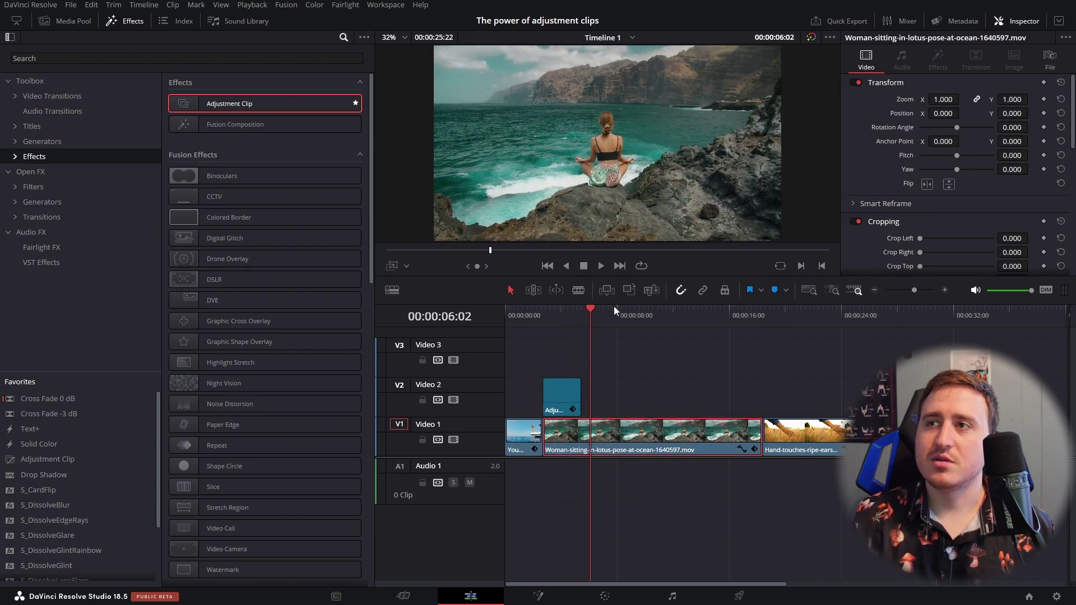
# - Try the adjustment clip's animation at the start of the wheat-field clip at 00:00:18:10, play it back, and undo the move
pyautogui.moveTo(556, 401); pyautogui.dragTo(788, 396)
pyautogui.click(752, 315)
pyautogui.press('space')
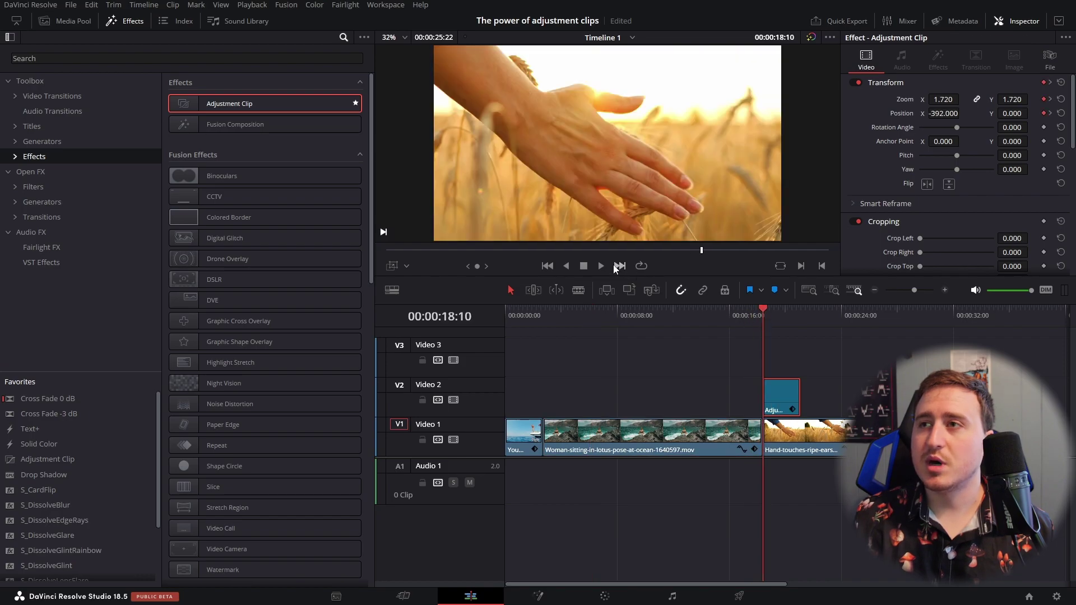
pyautogui.hotkey('ctrl', 'z')
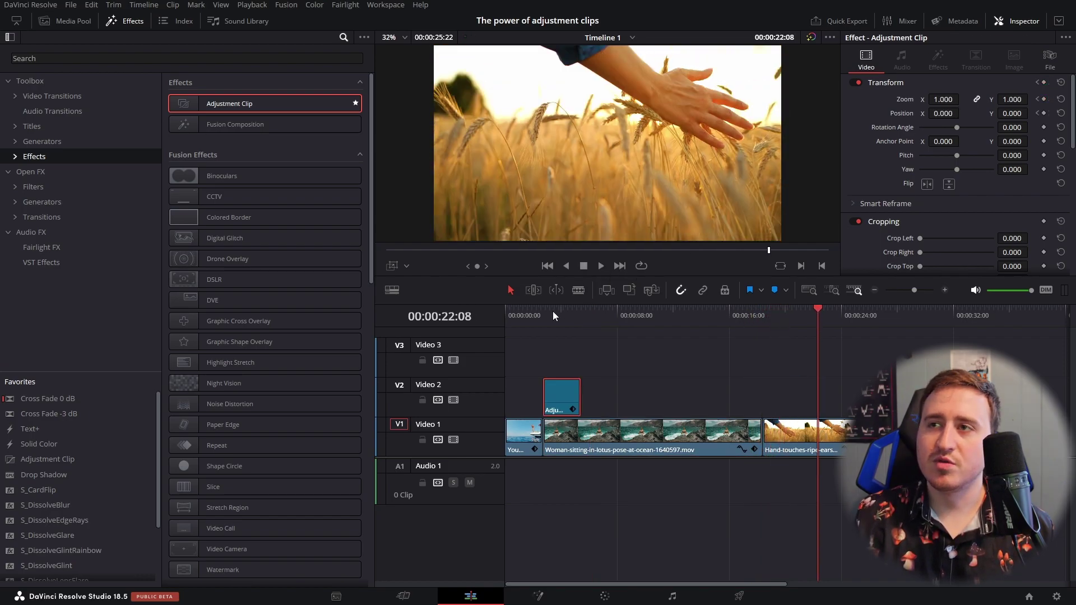
# - Place keyframed adjustment clips over the boat clip and partway into the lotus-pose clip, play from the start, and undo the placement
pyautogui.click(552, 311)
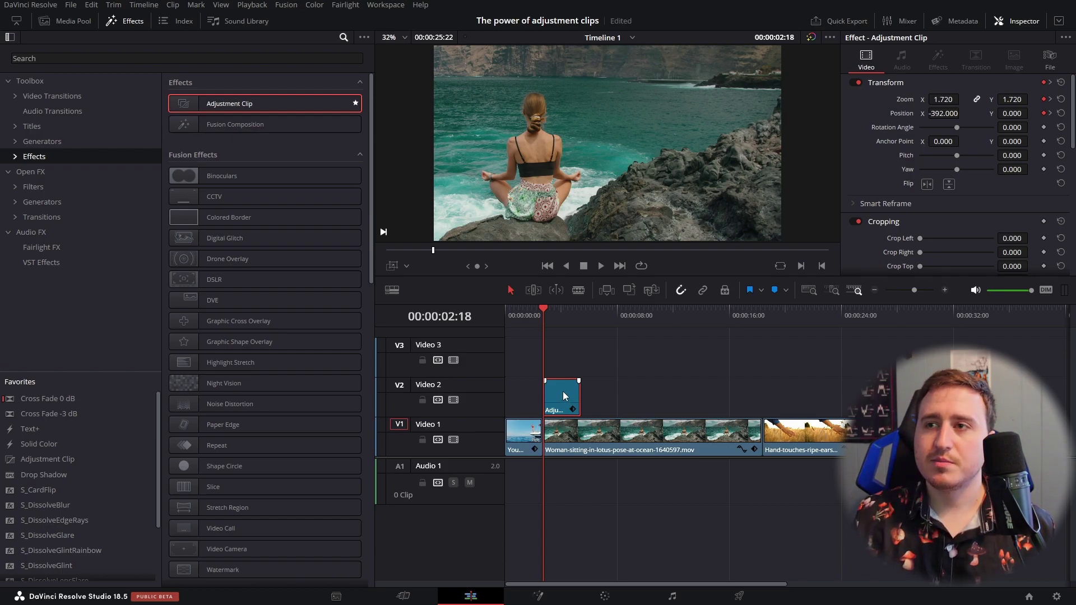
pyautogui.moveTo(563, 391); pyautogui.dragTo(581, 409)
pyautogui.press('Home')
pyautogui.press('space')
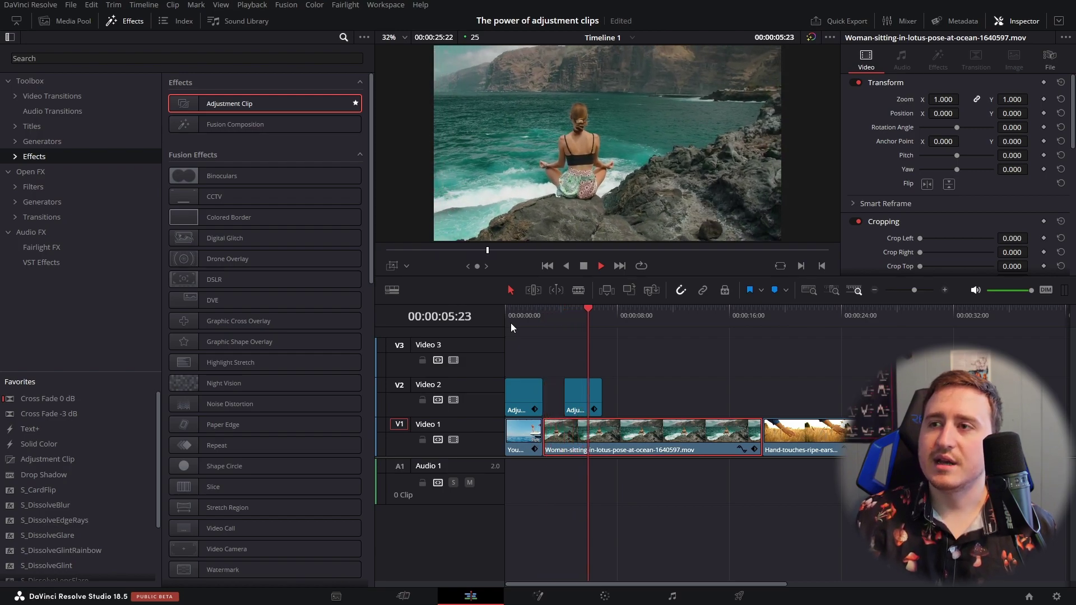
pyautogui.hotkey('ctrl', 'z')
# - Cover all clips with a new adjustment clip on Video 2 and grade it magenta with Gain 1.83/0.65/2.04 and Gamma 0.15/-0.02/-0.13
pyautogui.moveTo(245, 105); pyautogui.dragTo(866, 392)
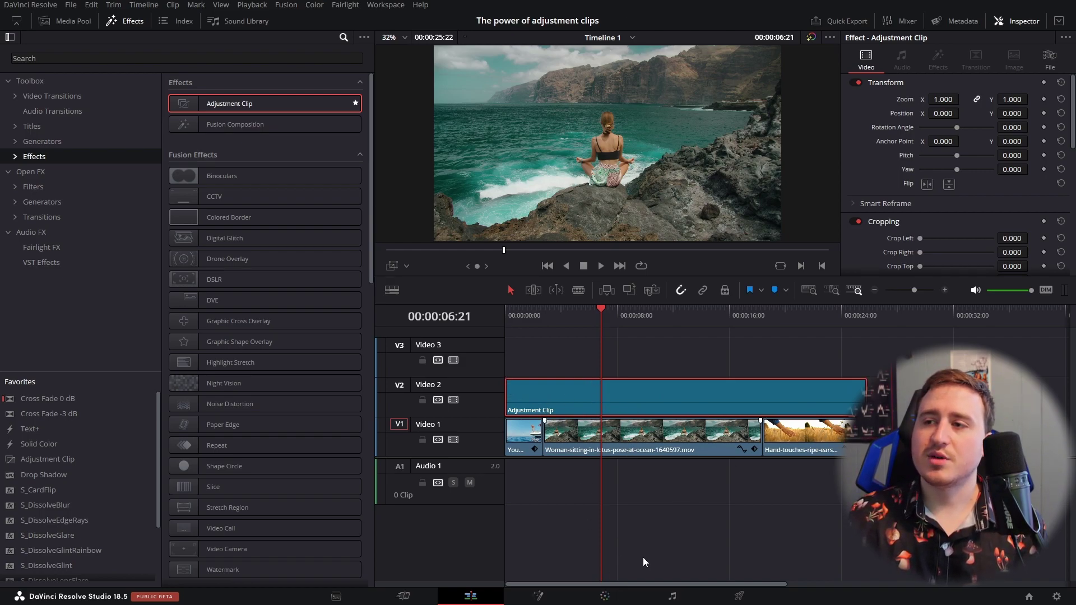
pyautogui.click(604, 597)
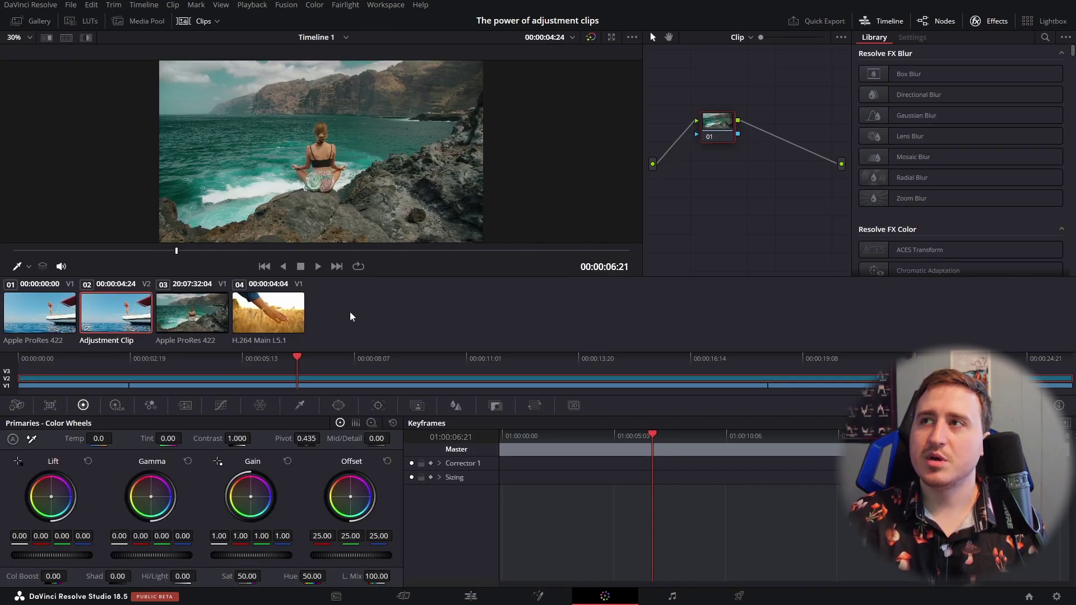
pyautogui.moveTo(251, 497); pyautogui.dragTo(261, 487)
pyautogui.moveTo(138, 510); pyautogui.dragTo(130, 500)
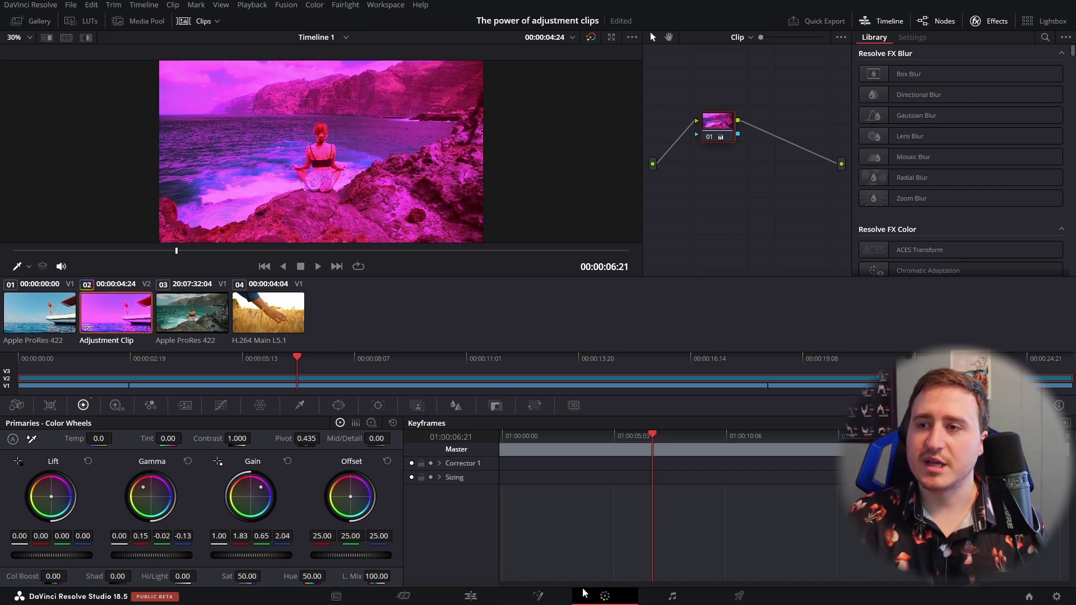
# - Back in the edit timeline, split the lotus-pose clip at 00:00:08:22 and split both it and the adjustment clip at 00:00:14:04
pyautogui.click(470, 596)
pyautogui.moveTo(781, 314); pyautogui.dragTo(630, 409)
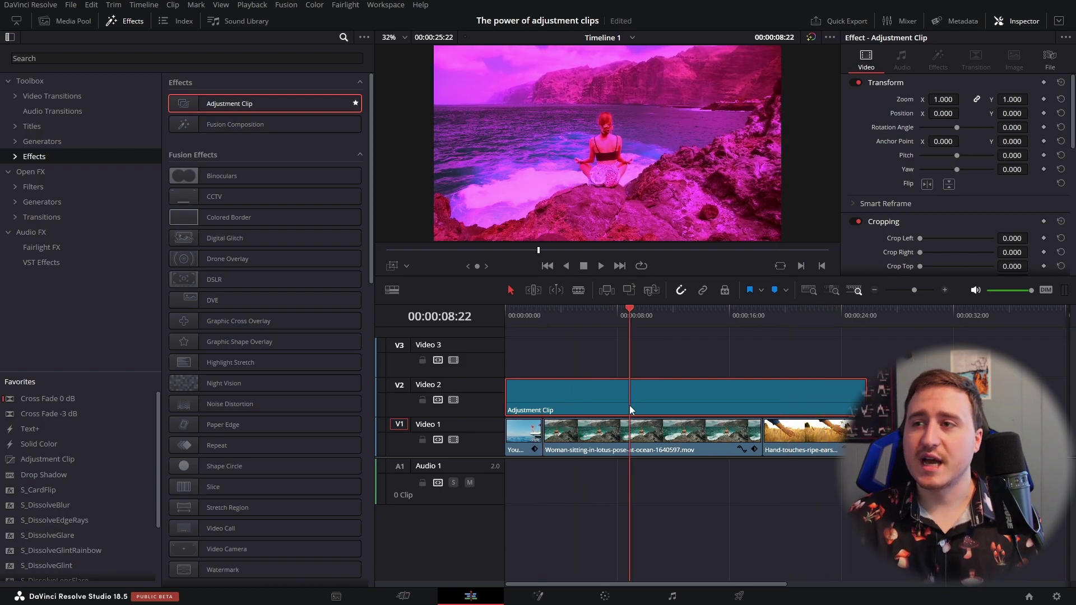
pyautogui.click(672, 436)
pyautogui.hotkey('ctrl', 'b')
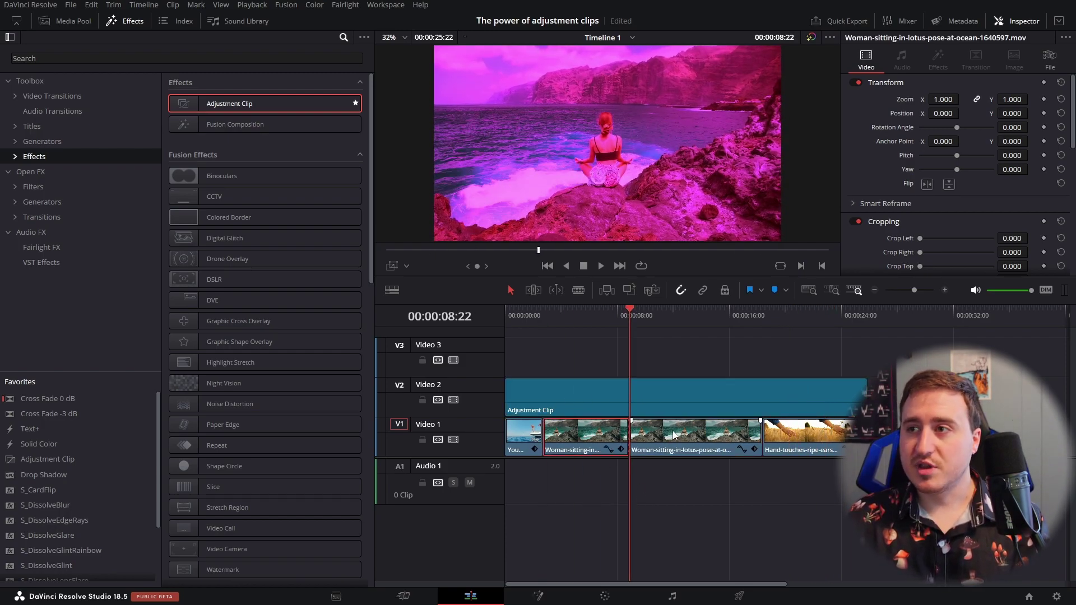
pyautogui.click(703, 313)
pyautogui.hotkey('ctrl', 'b')
pyautogui.click(678, 437)
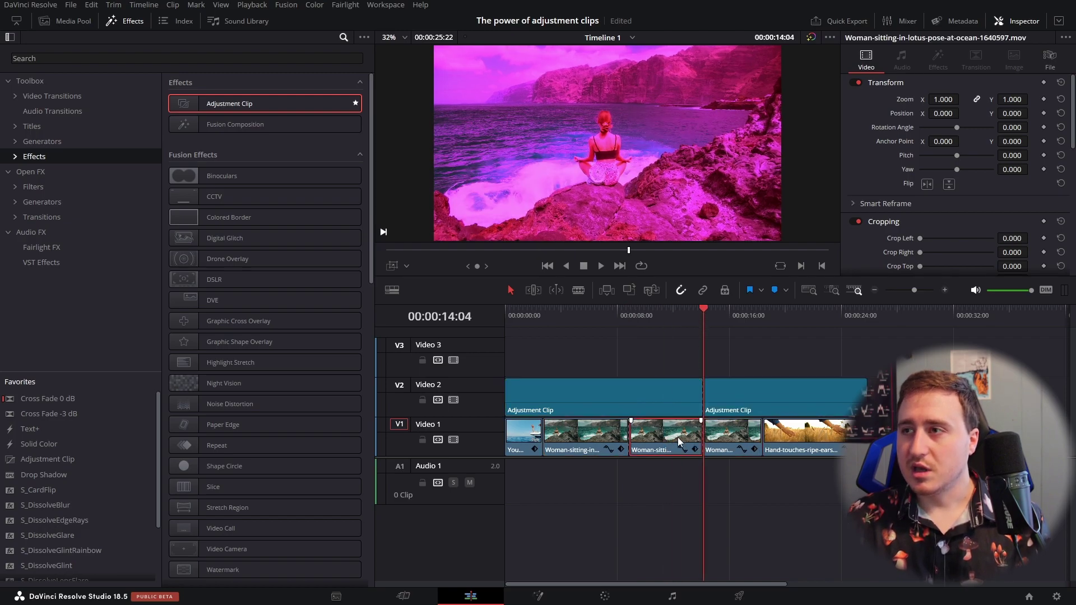
# - Split both the adjustment clip and the lotus-pose clip at about 00:00:06:00, and move the playhead to 00:00:10:05
pyautogui.moveTo(663, 317); pyautogui.dragTo(590, 331)
pyautogui.click(586, 395)
pyautogui.hotkey('ctrl', 'b')
pyautogui.click(582, 448)
pyautogui.hotkey('ctrl', 'b')
pyautogui.click(648, 315)
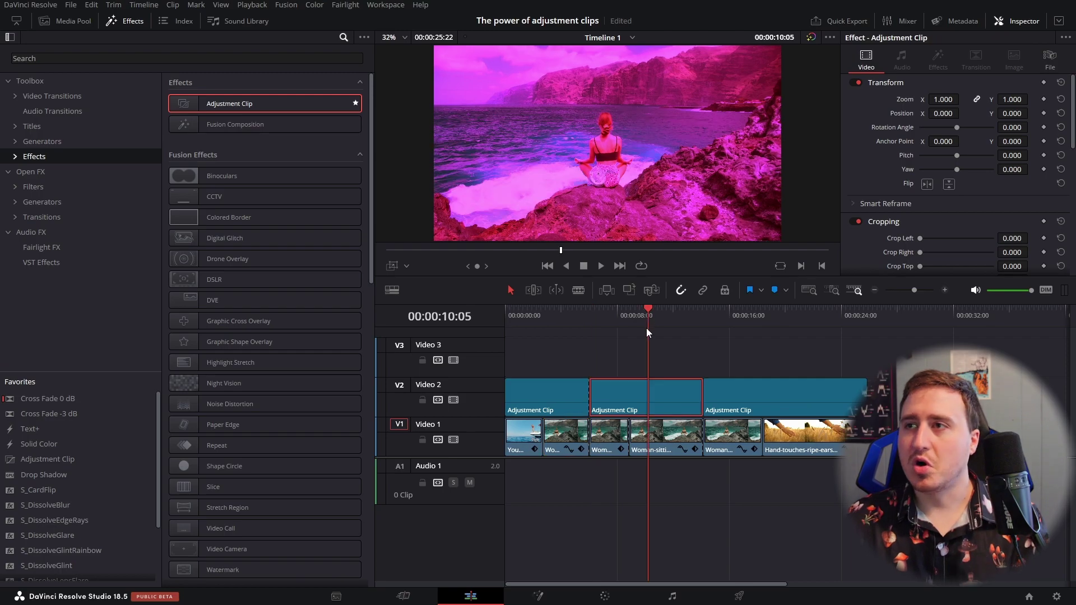